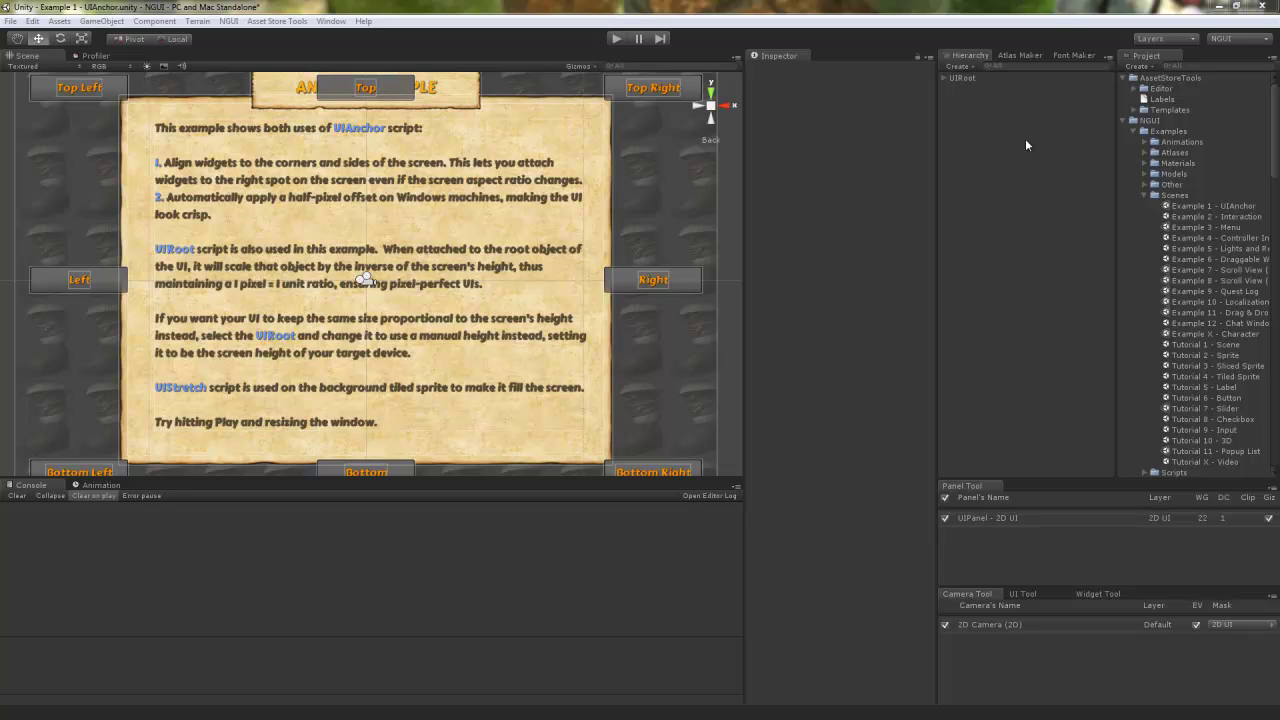
Select UIRoot to show its scaling settings, then run the Anchor Example scene in Play mode.
click(962, 78)
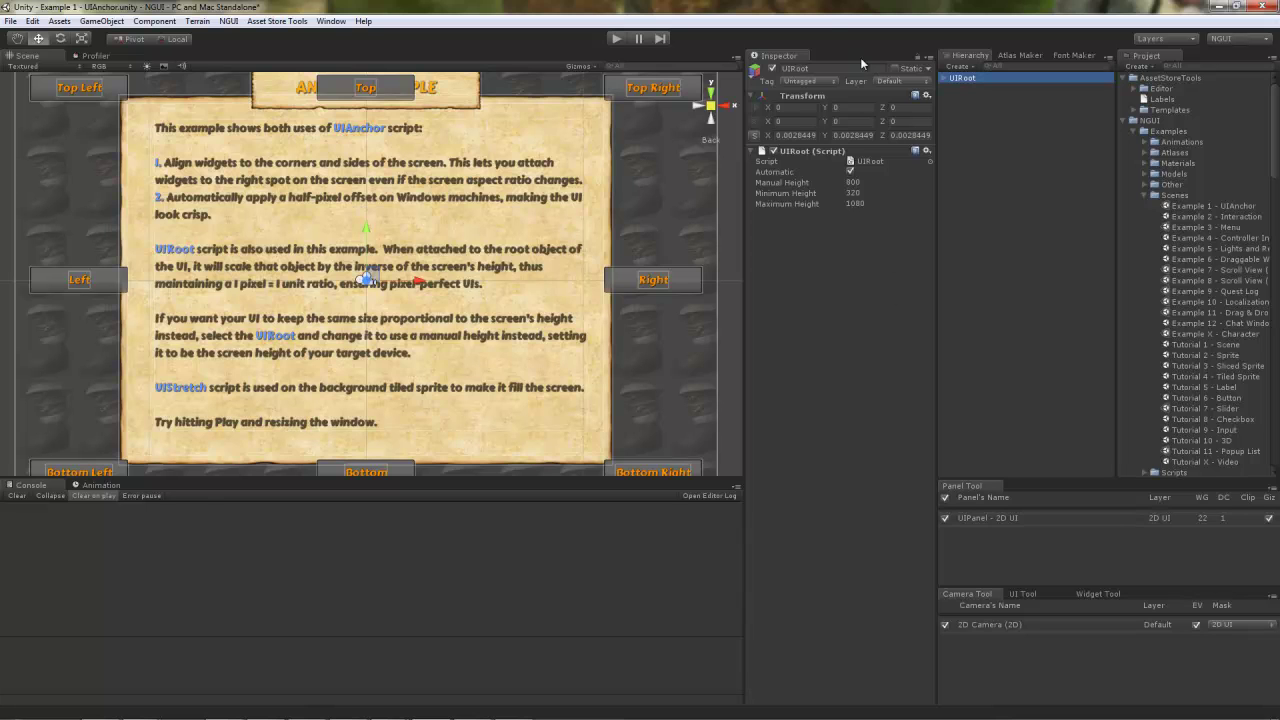
click(616, 38)
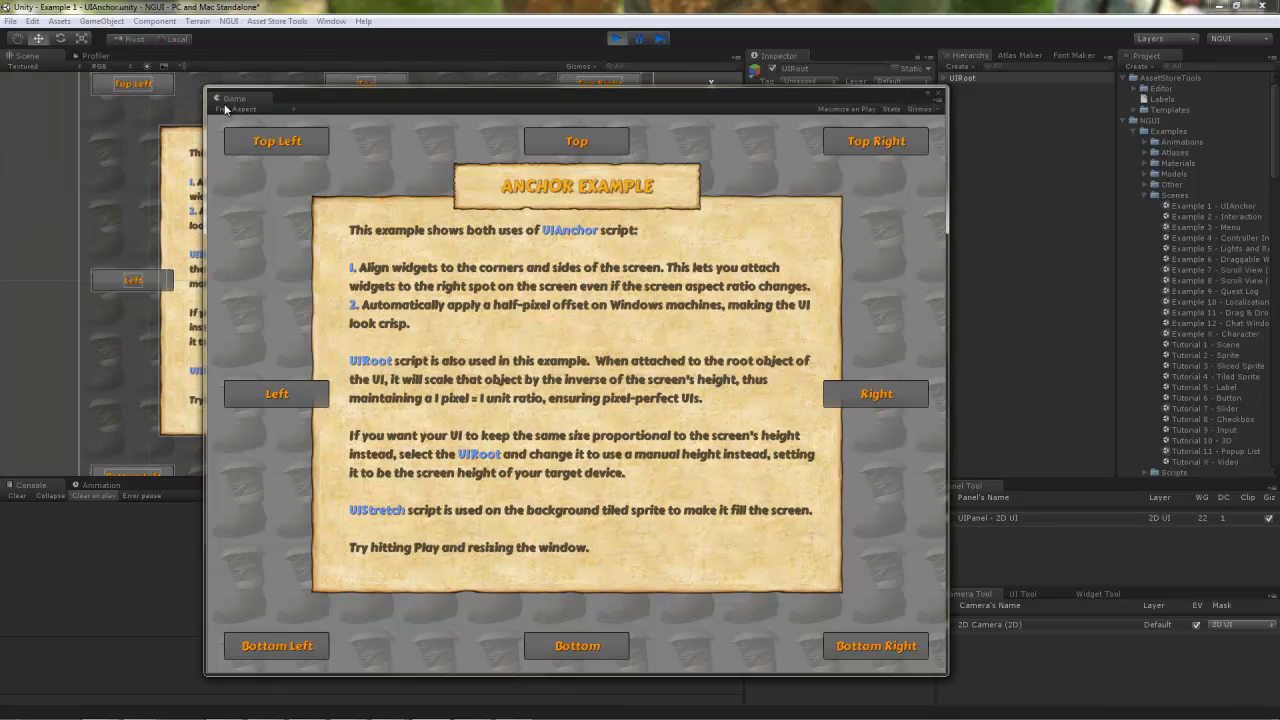
Shrink and re-enlarge the floating Game window to test the layout under automatic height scaling.
drag(206, 90, 469, 100)
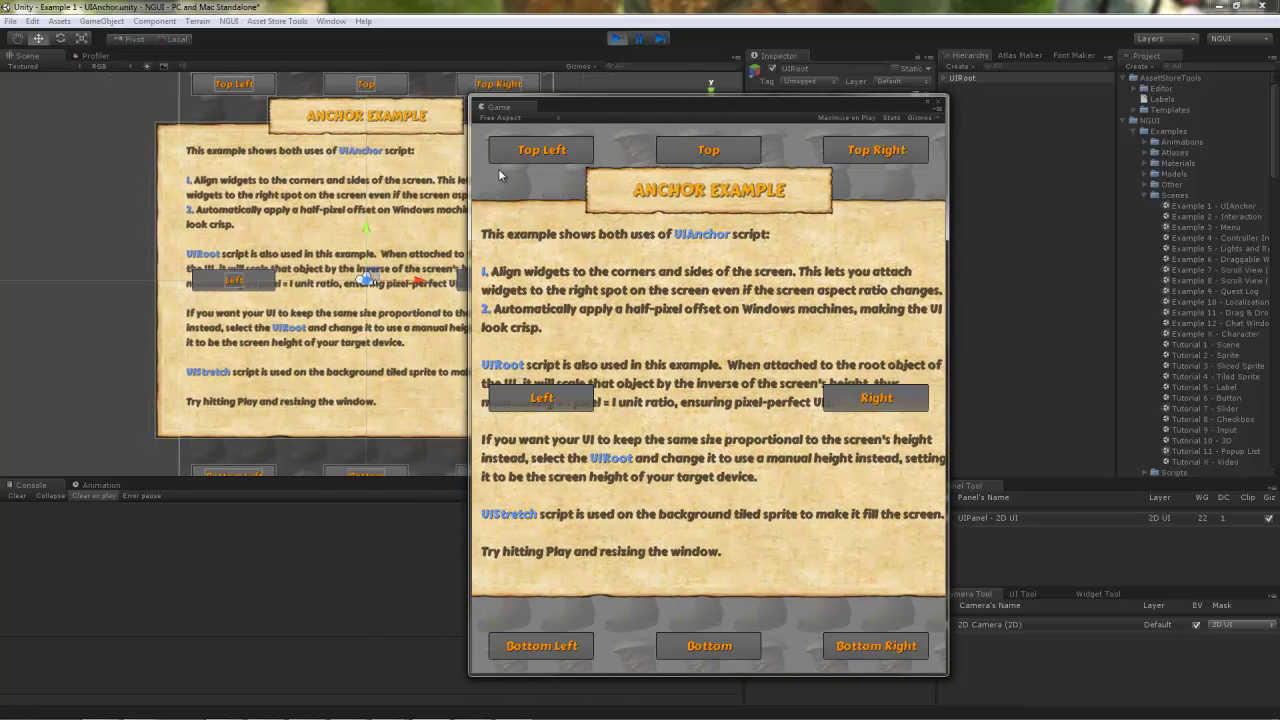
drag(470, 99, 183, 238)
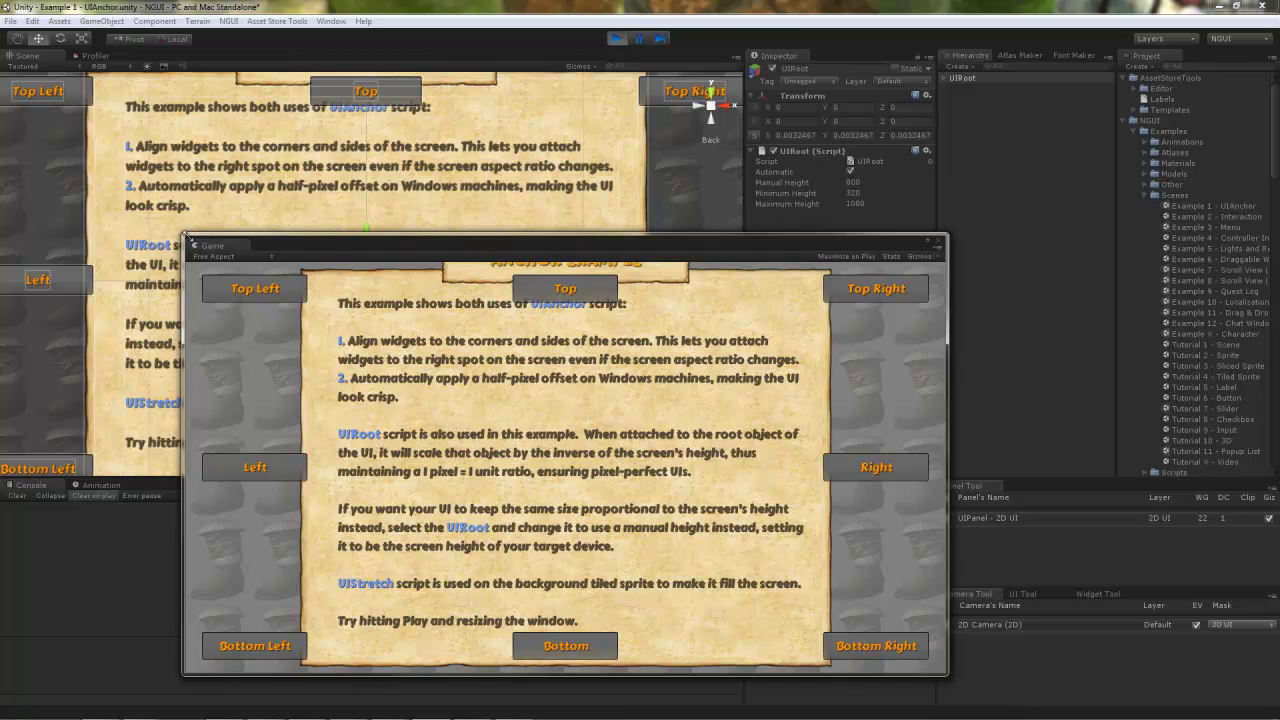
click(850, 172)
Stop Play mode and turn off UIRoot's Automatic option so the 800 manual height applies.
click(616, 38)
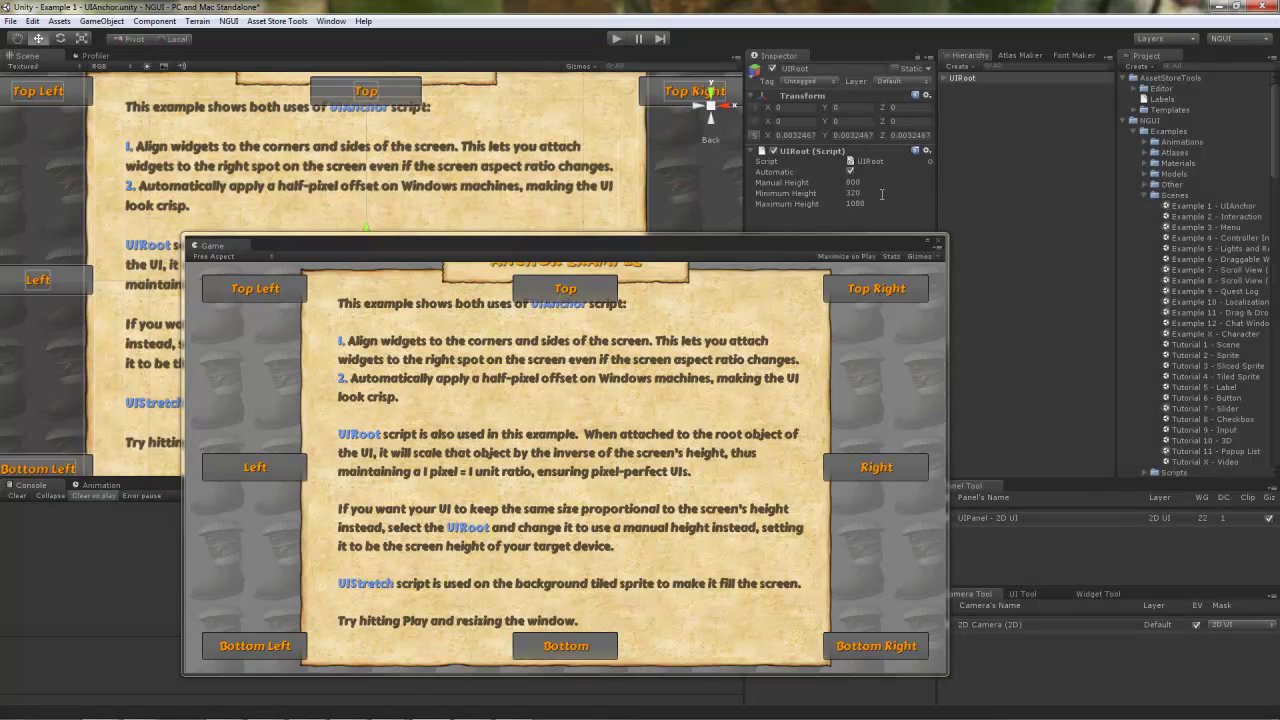
click(850, 172)
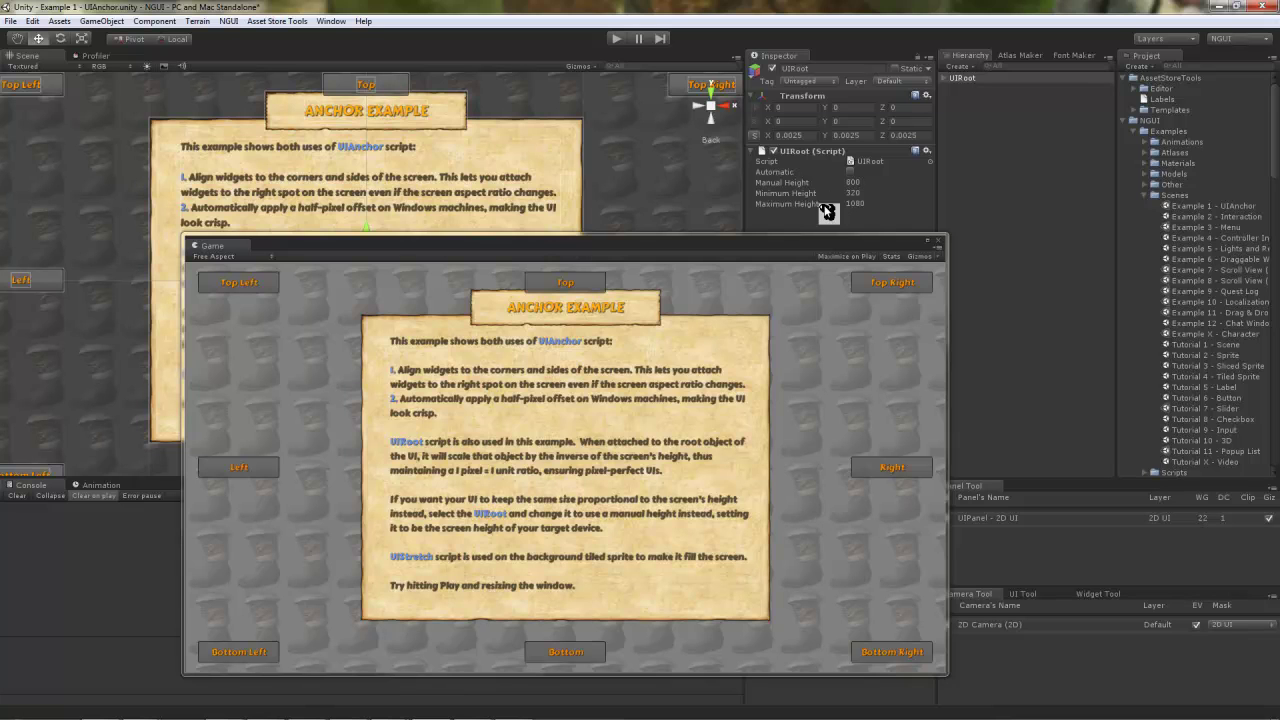
Replay the scene and resize and move the Game window to see the UI scale with height.
click(617, 38)
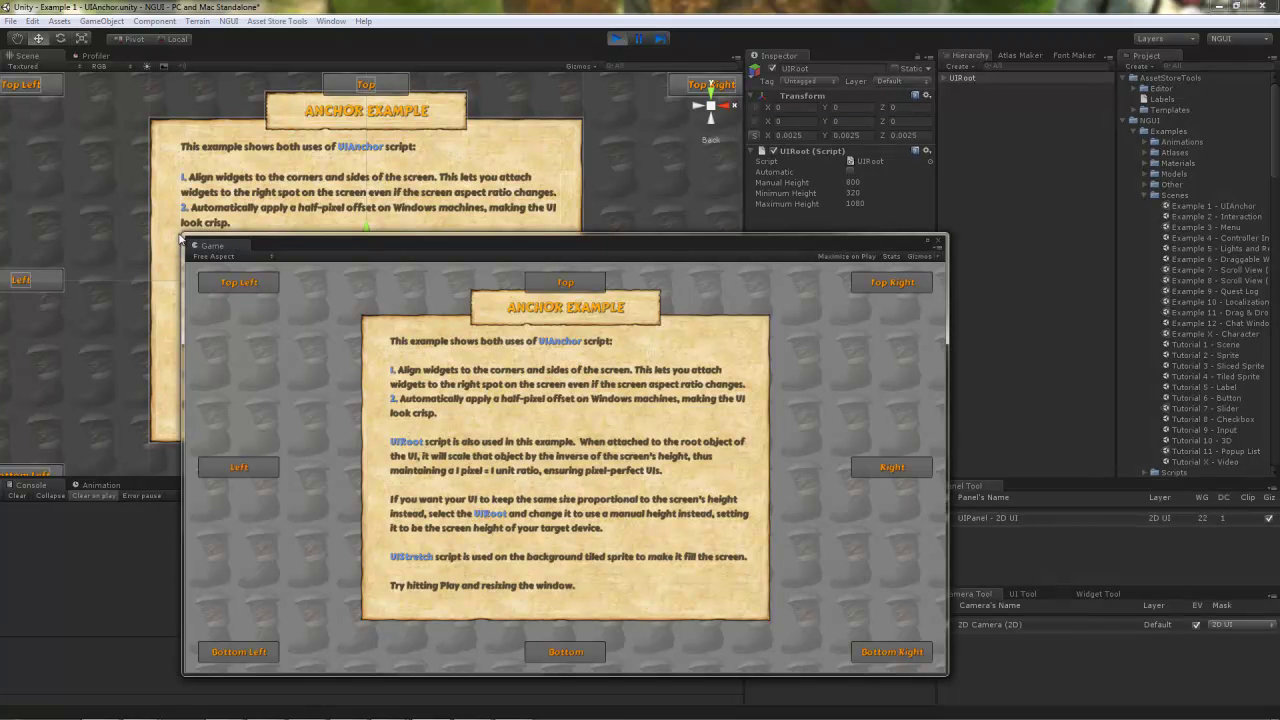
drag(185, 236, 261, 106)
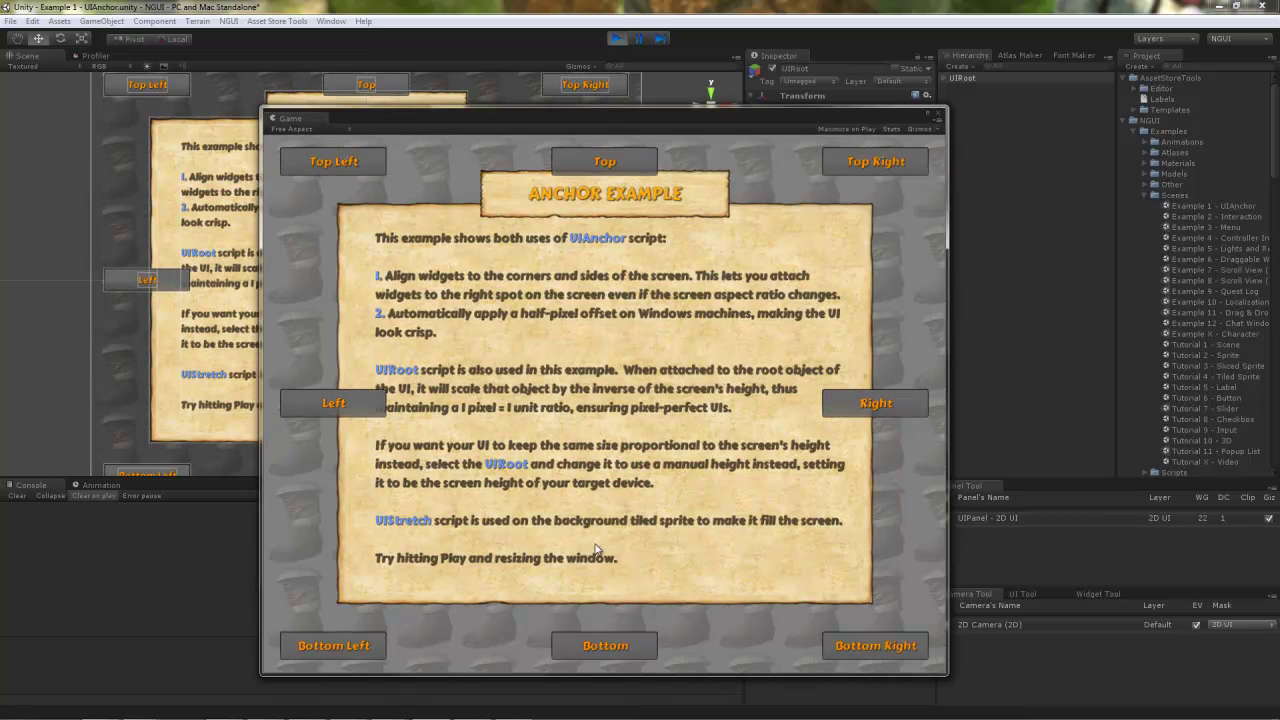
drag(258, 108, 529, 357)
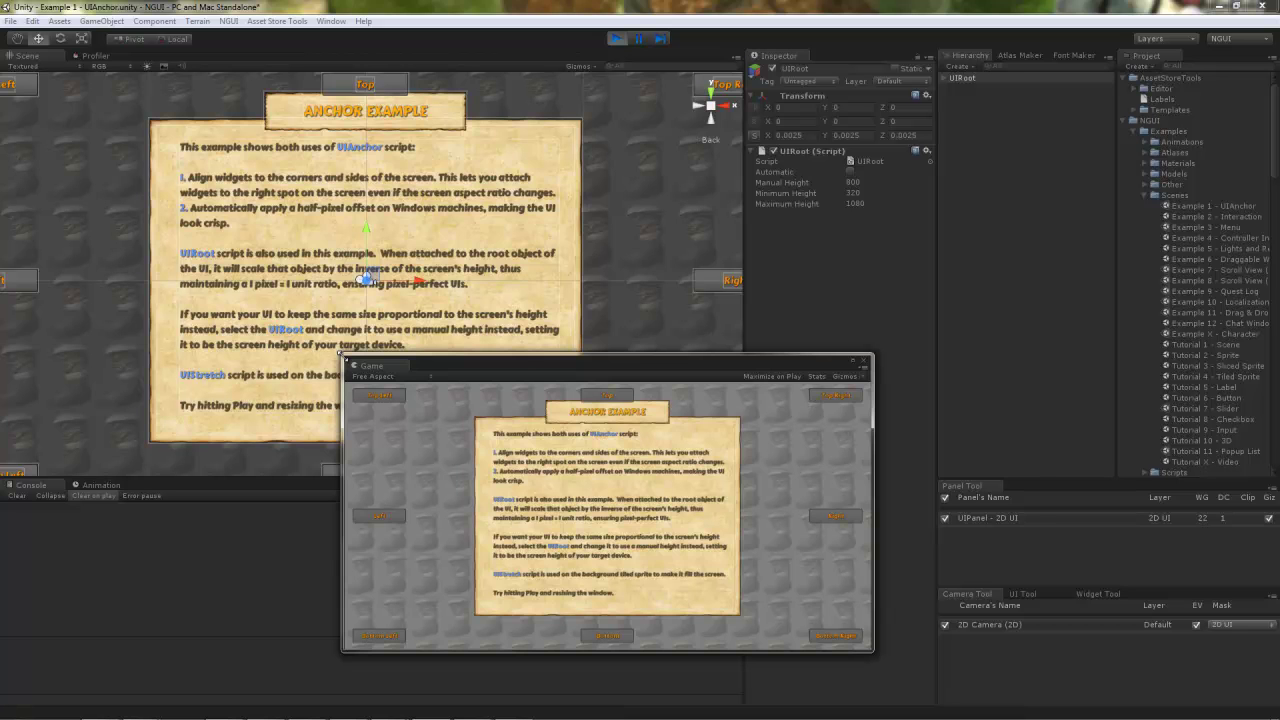
drag(341, 354, 251, 135)
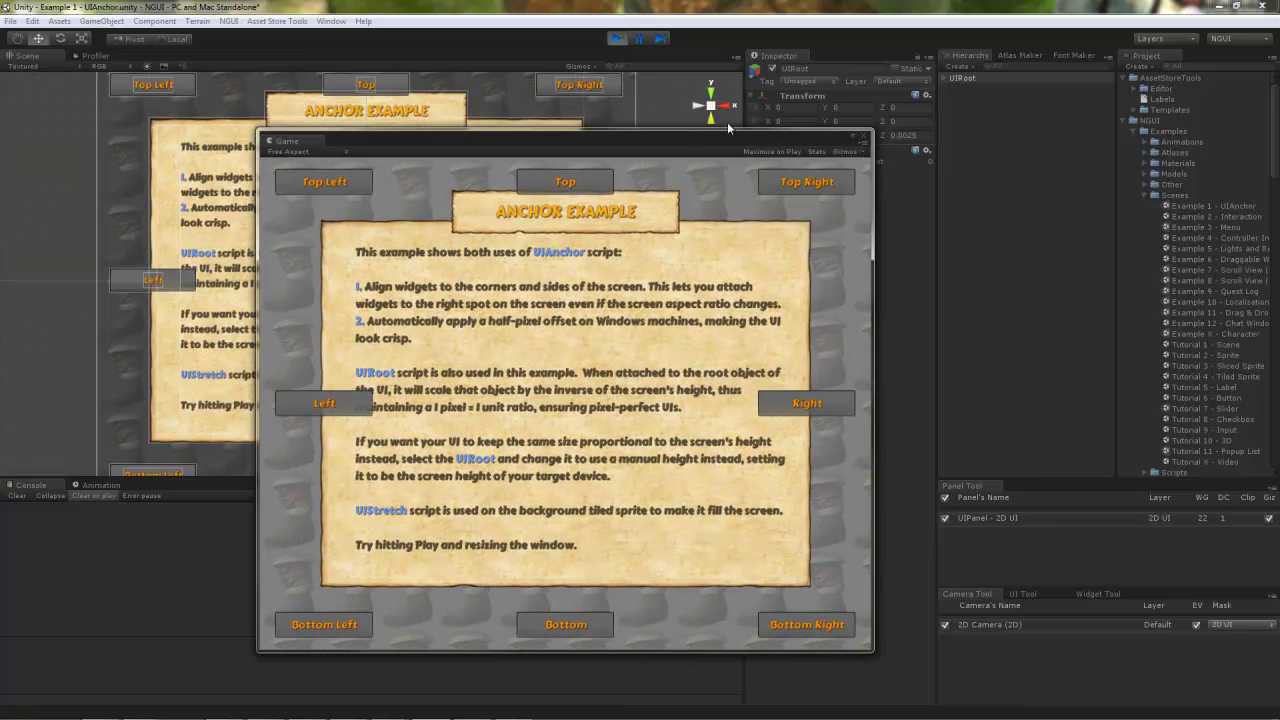
drag(700, 146, 552, 138)
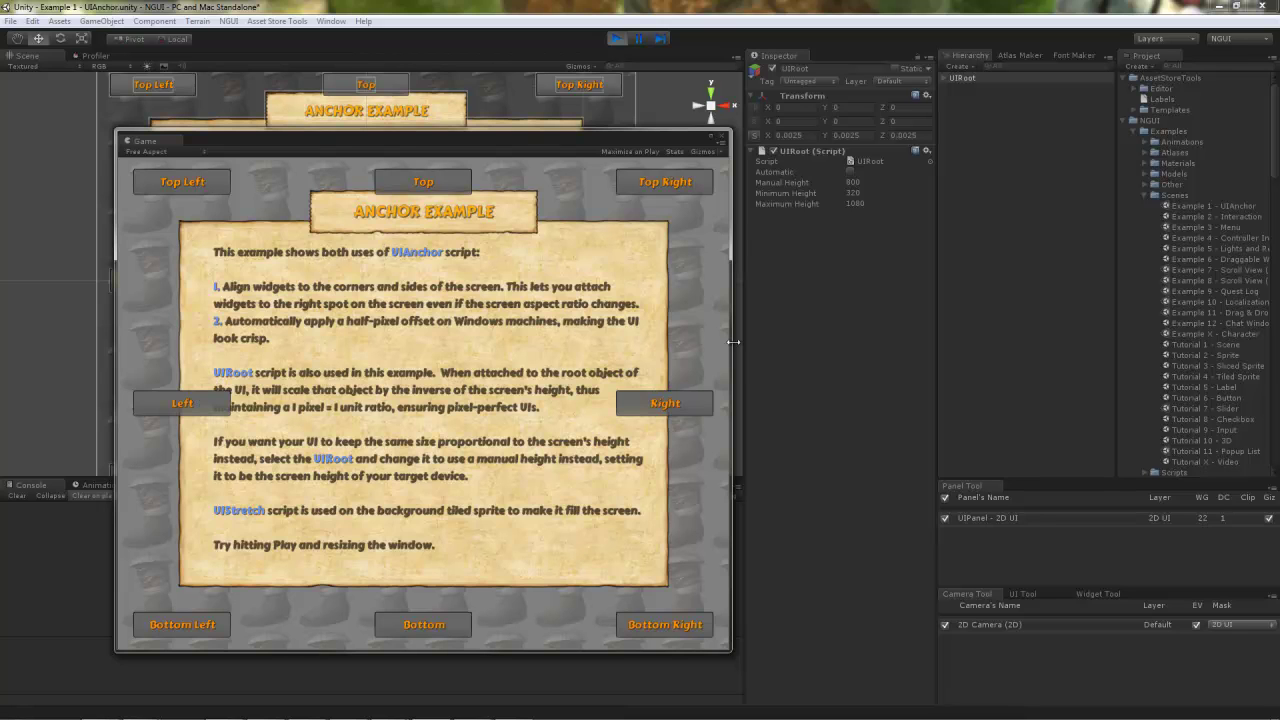
Widen and narrow the Game window to watch right-side buttons stay pinned, then expand UIRoot.
drag(731, 341, 1191, 340)
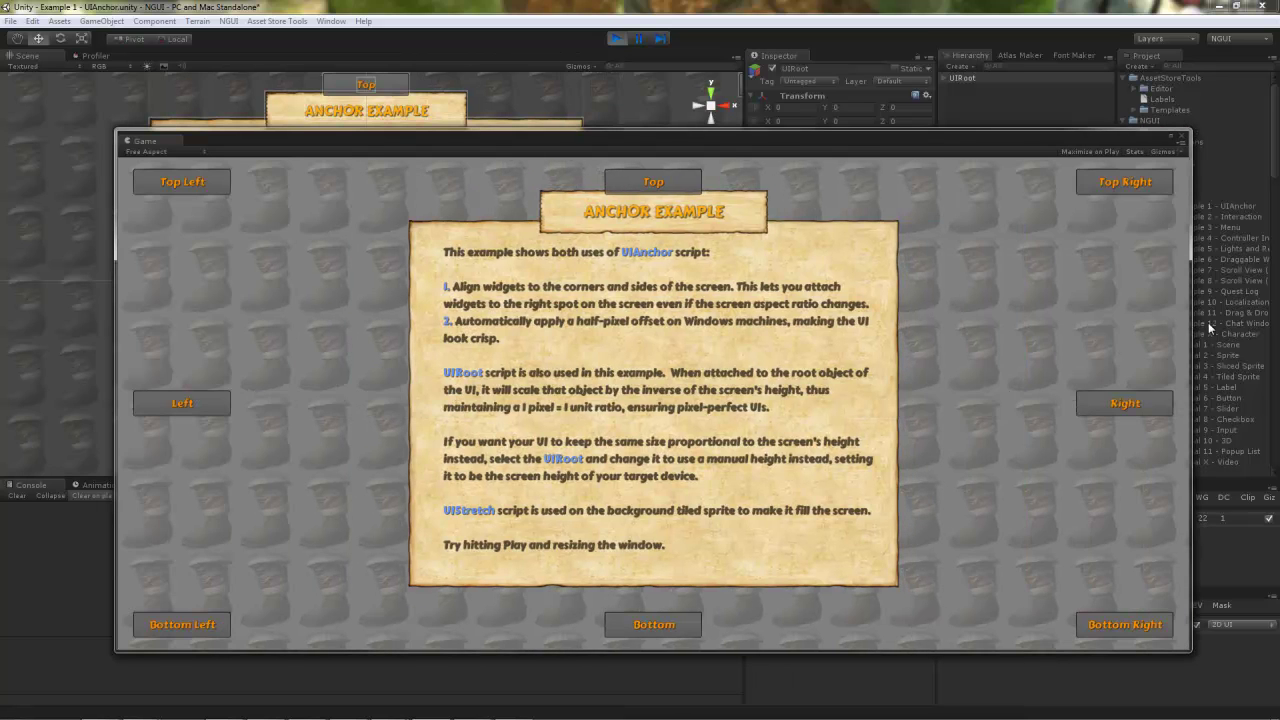
drag(1191, 340, 1114, 388)
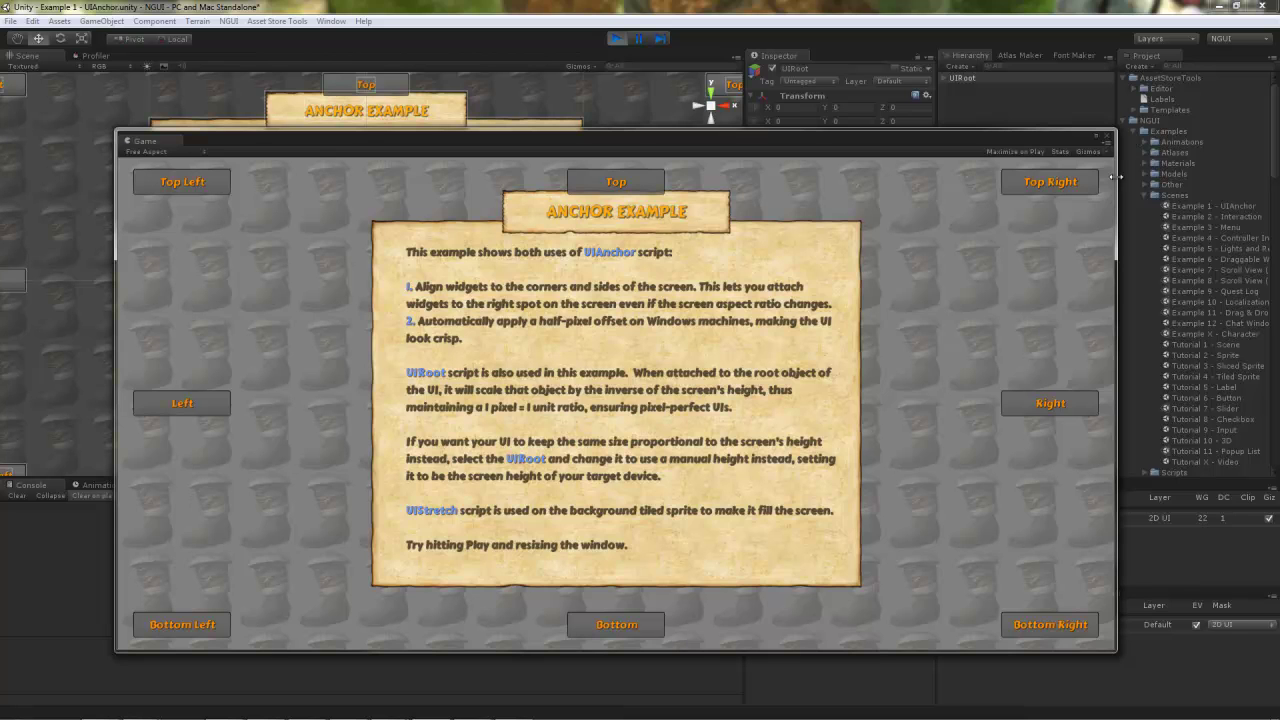
drag(1115, 182, 909, 193)
click(944, 78)
Expand UIPanel, dock the Game view beside Scene, and select Anchor - Bottom Left.
click(958, 99)
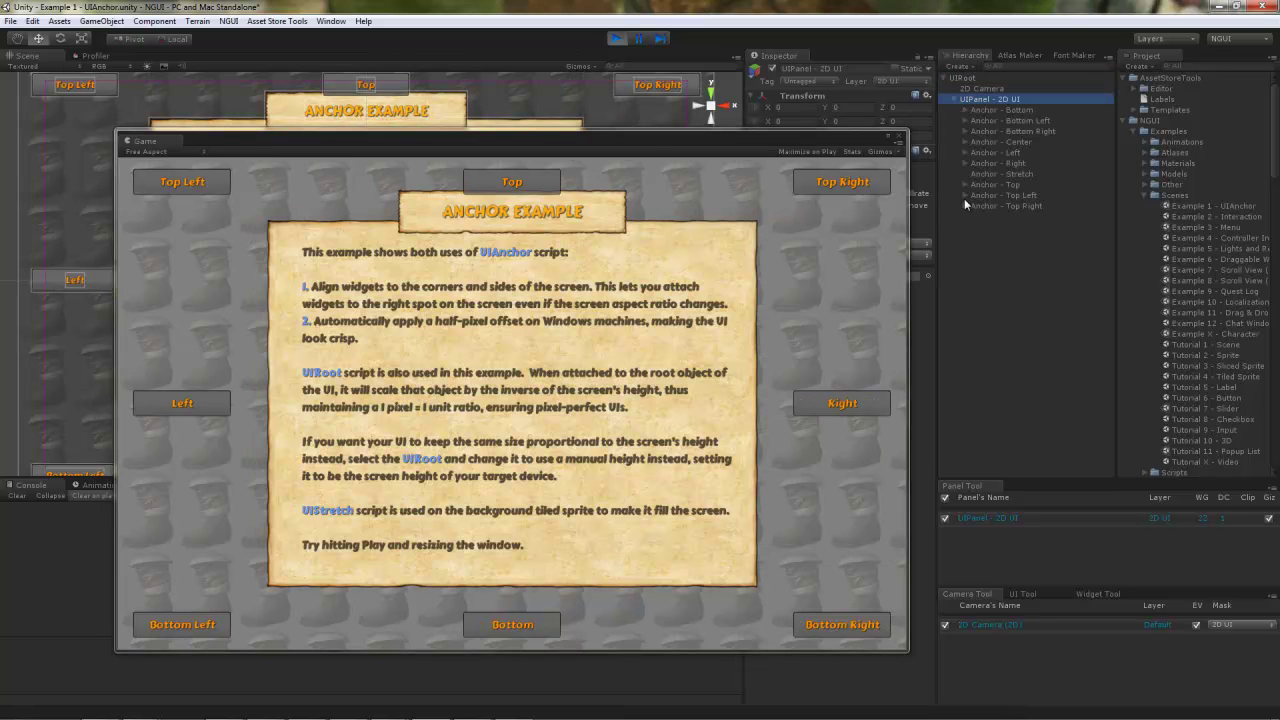
key(Down)
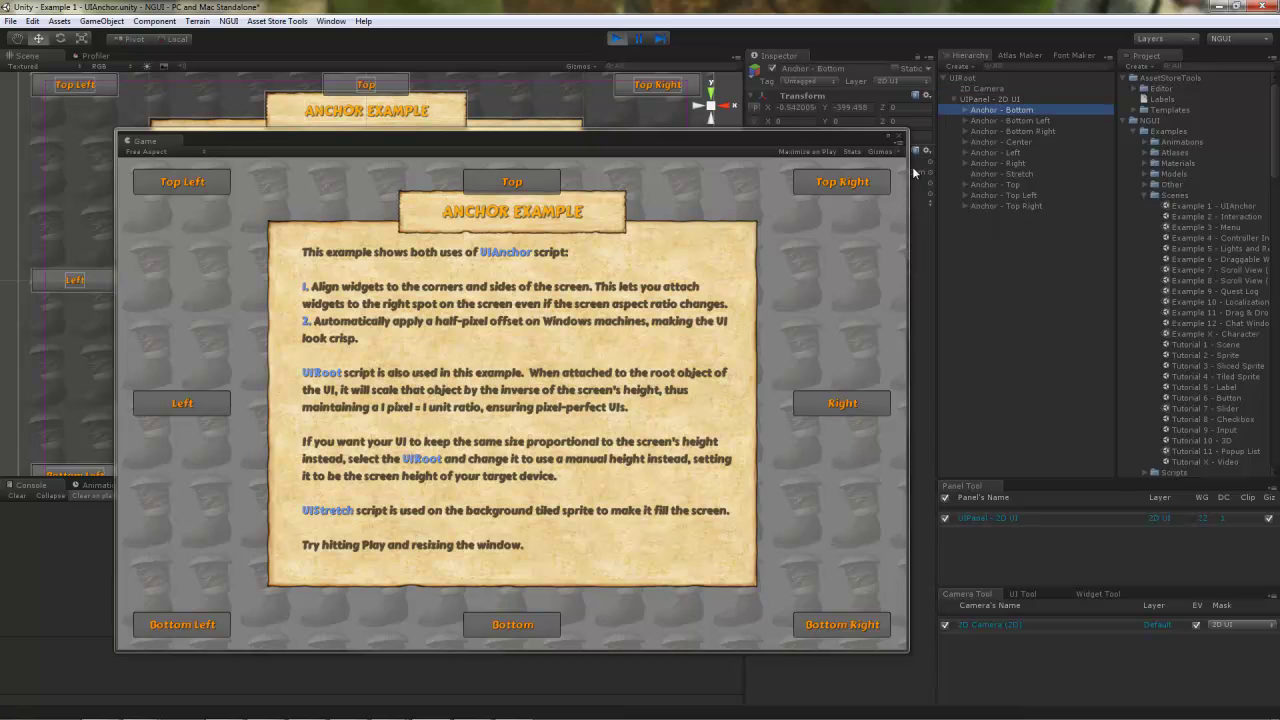
drag(771, 143, 648, 159)
drag(52, 158, 122, 55)
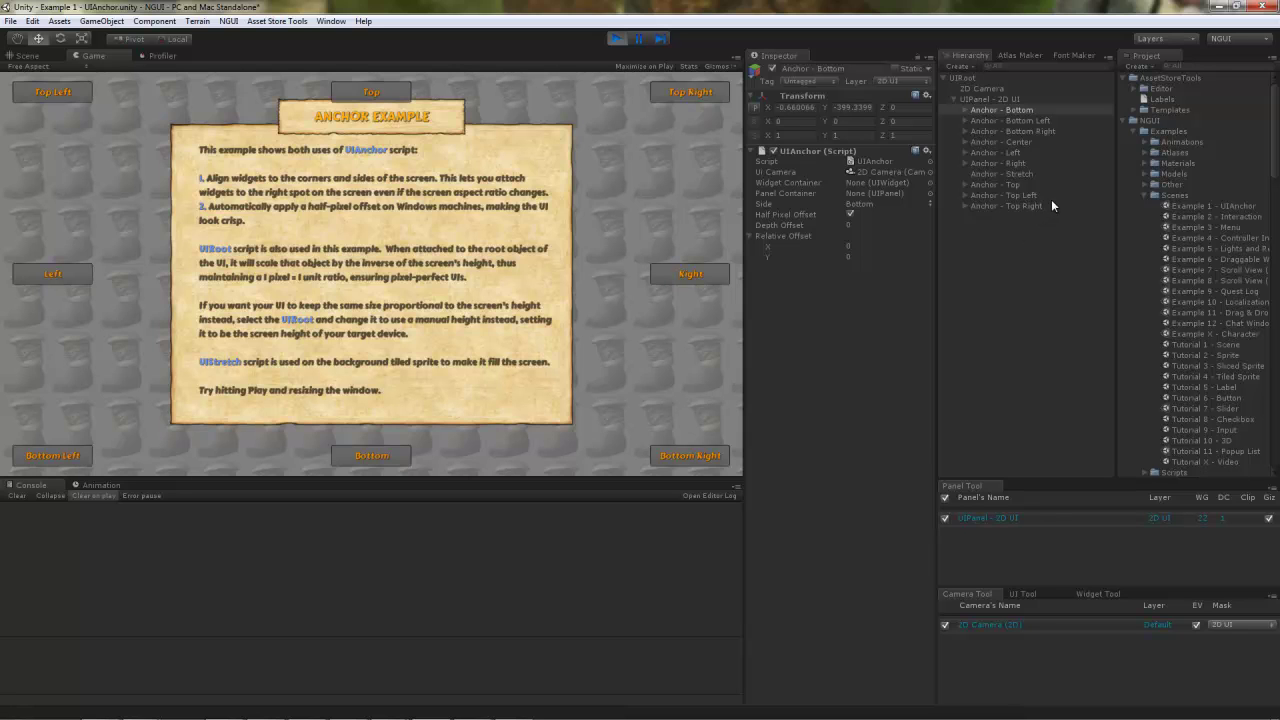
click(1036, 121)
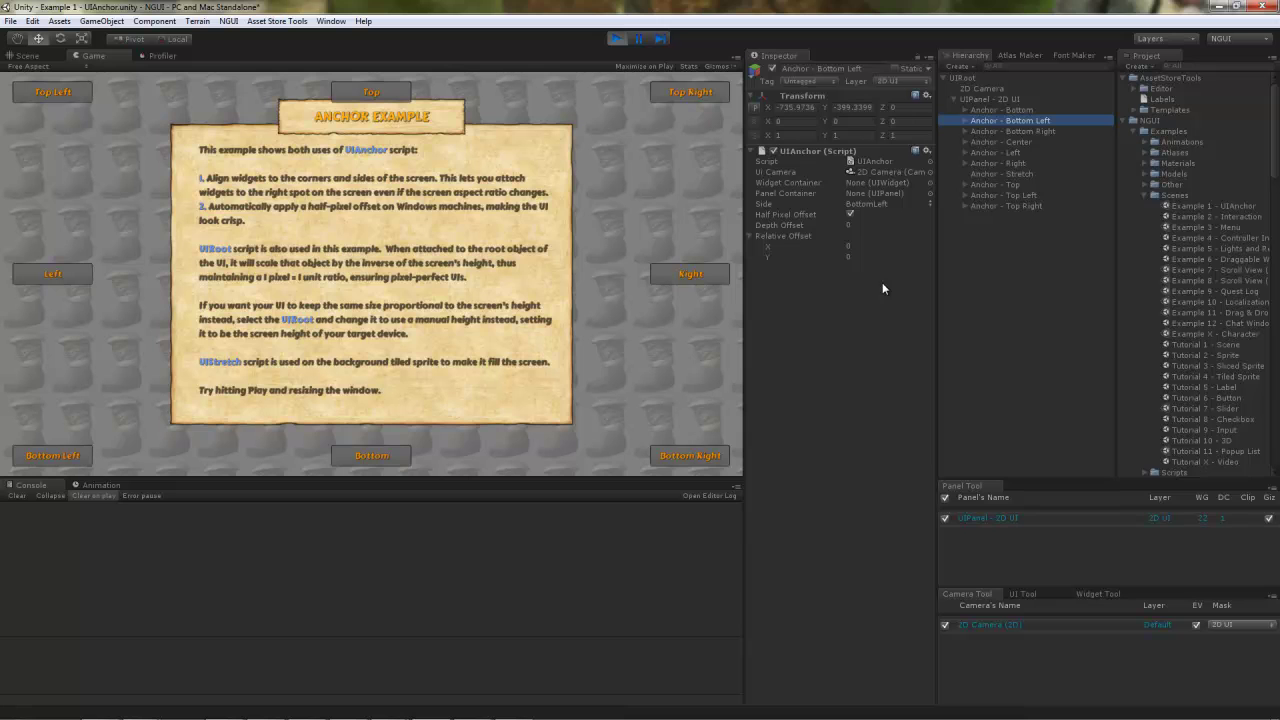
Stop Play mode and switch back to the Scene view.
click(616, 38)
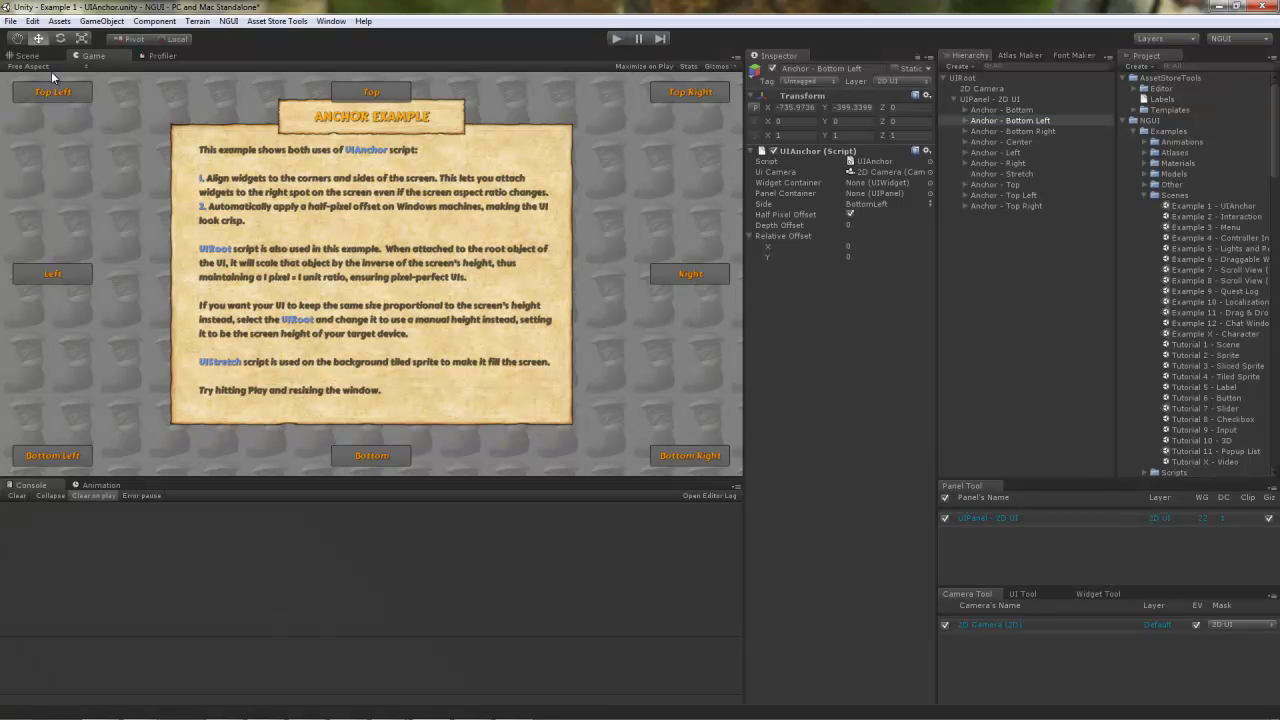
click(25, 55)
scroll(300, 400, down, 2)
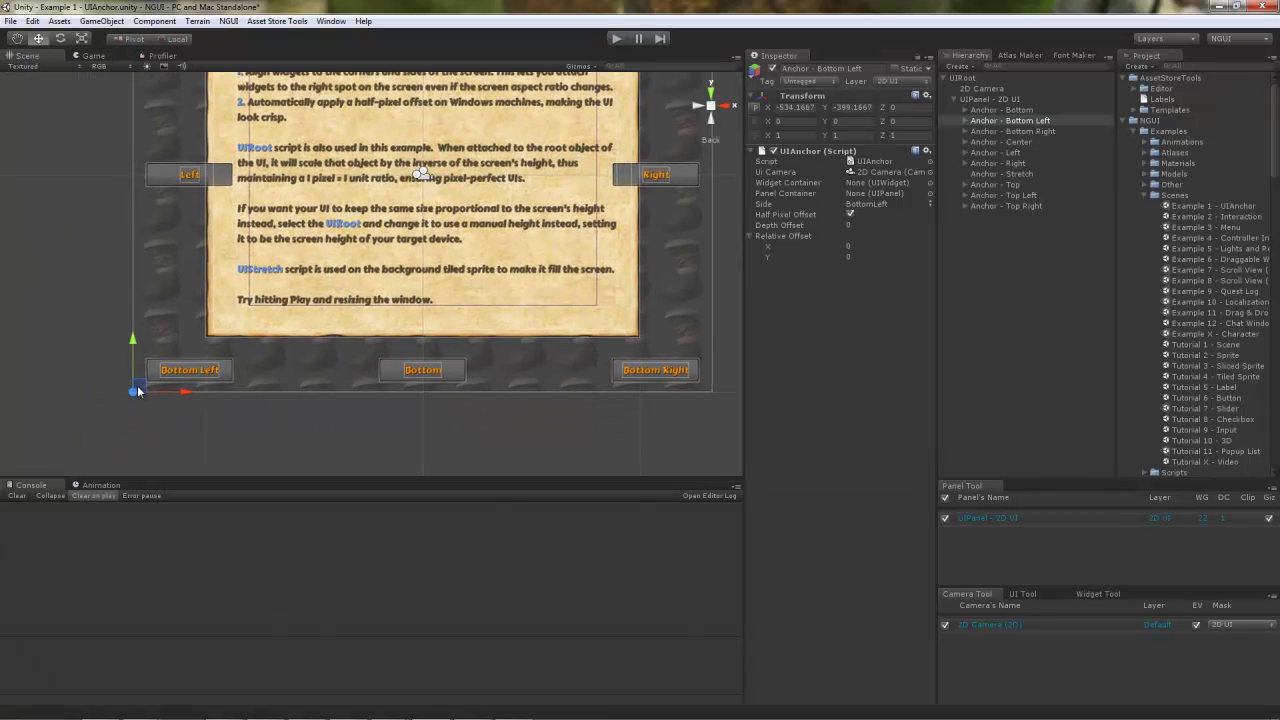
Select the Bottom Left anchor's Offset child and drag it right to X 139.6118, Y 40.
click(995, 121)
click(965, 121)
click(993, 131)
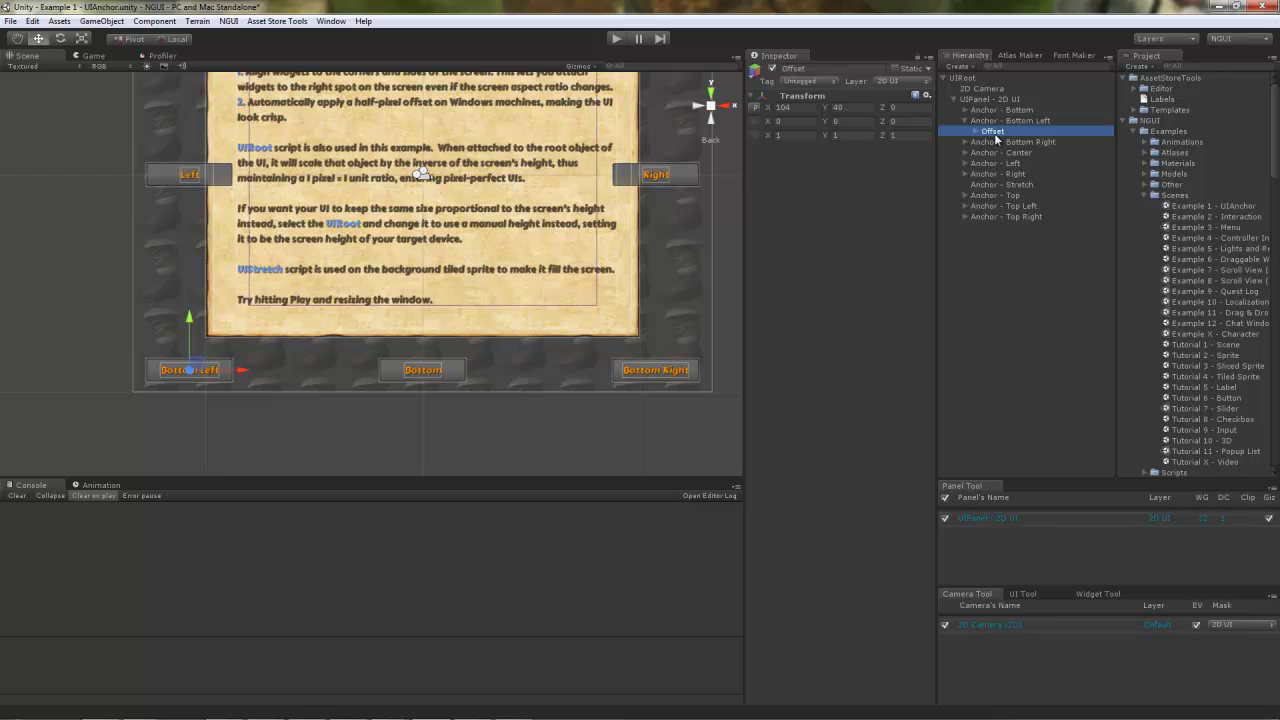
click(1005, 120)
click(993, 131)
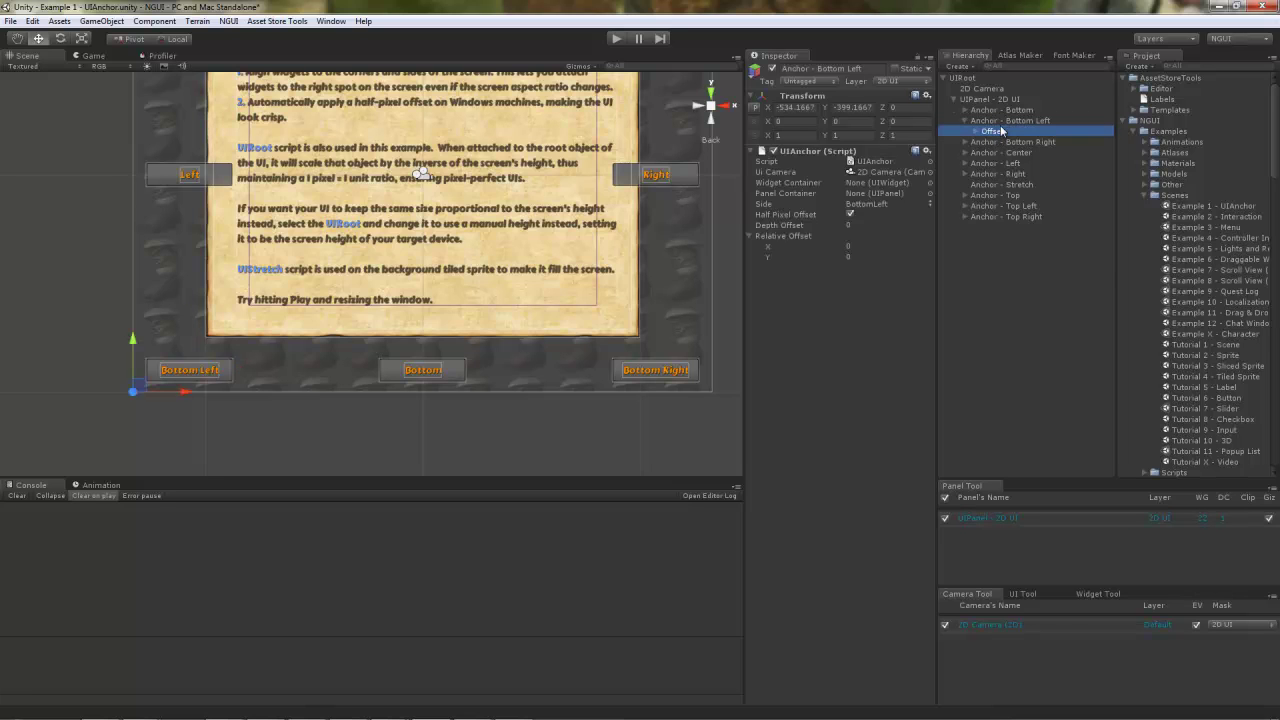
click(786, 107)
click(848, 110)
mouse_move(241, 370)
mouse_down()
mouse_move(281, 370)
mouse_move(240, 370)
mouse_move(262, 370)
mouse_up()
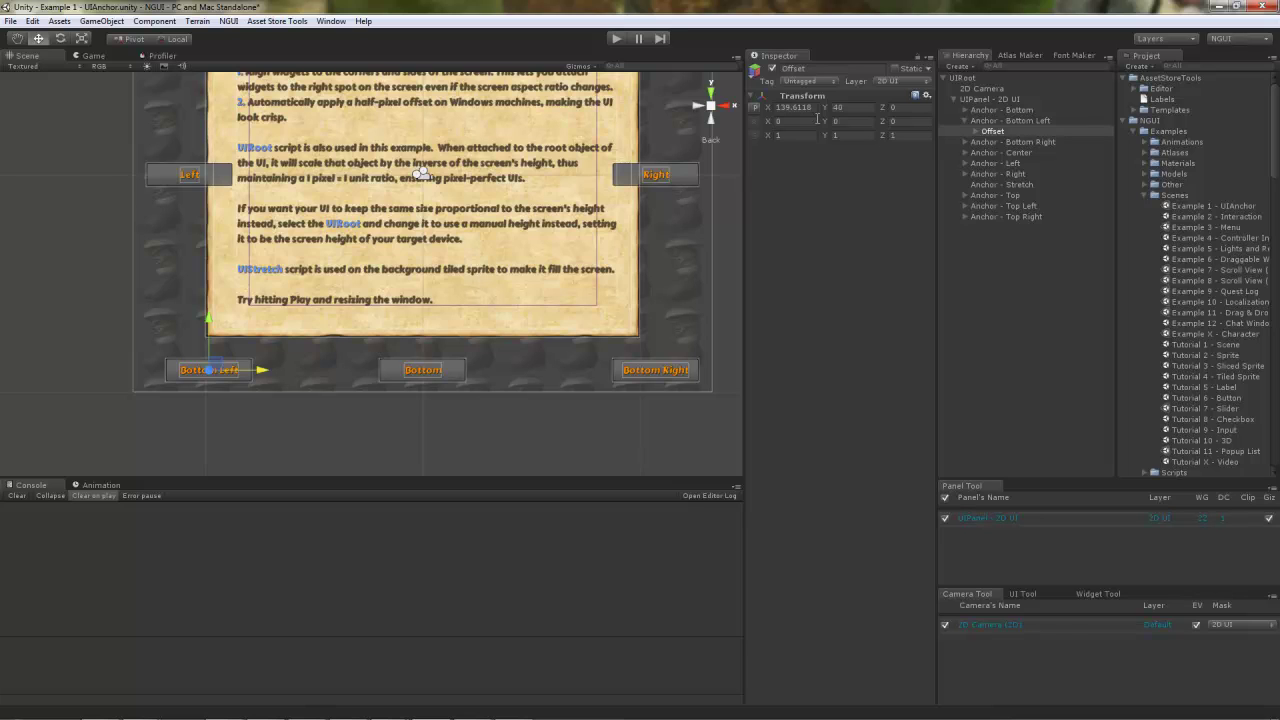
Set Anchor - Bottom Left's UIAnchor Relative Offset X to 0.1.
click(1026, 120)
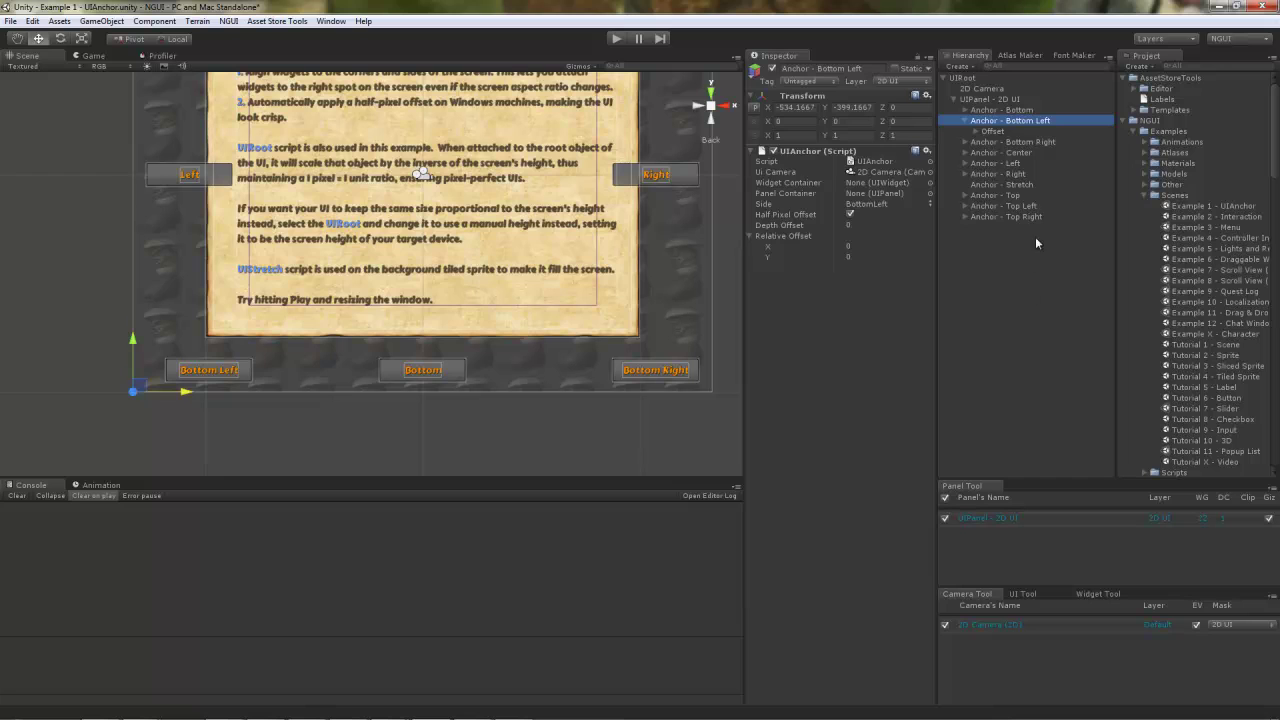
key(Down)
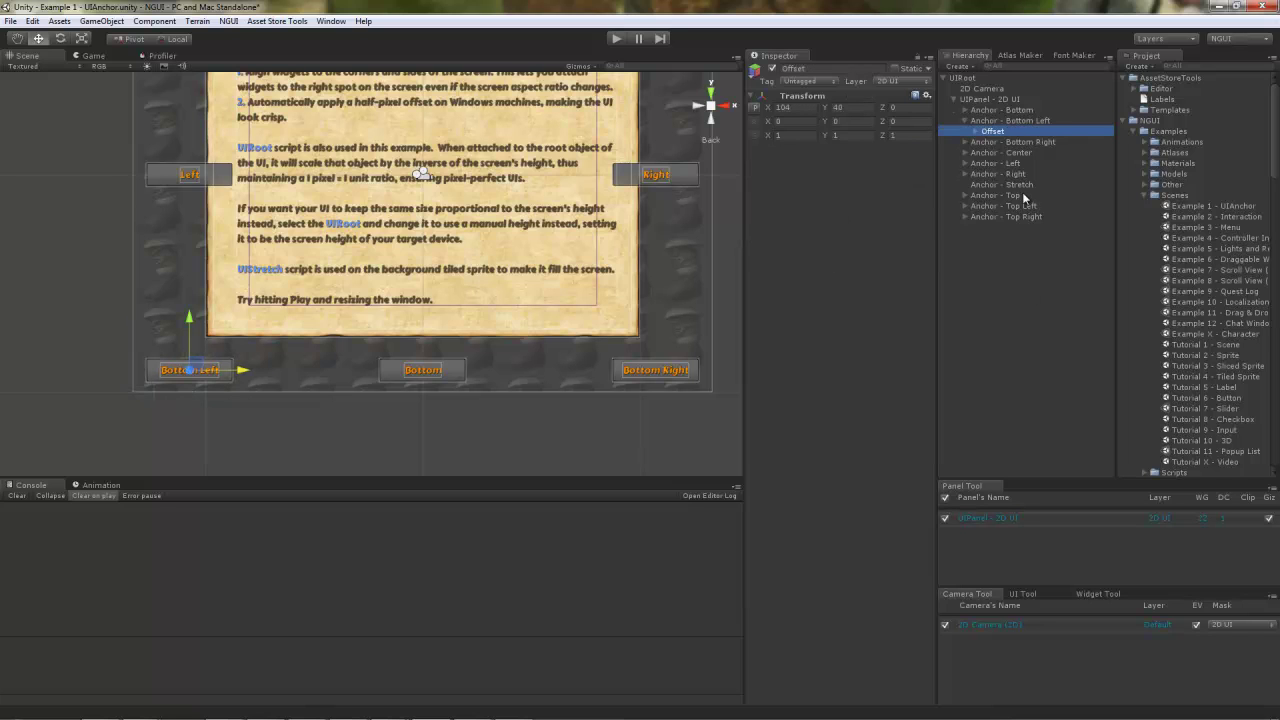
key(Up)
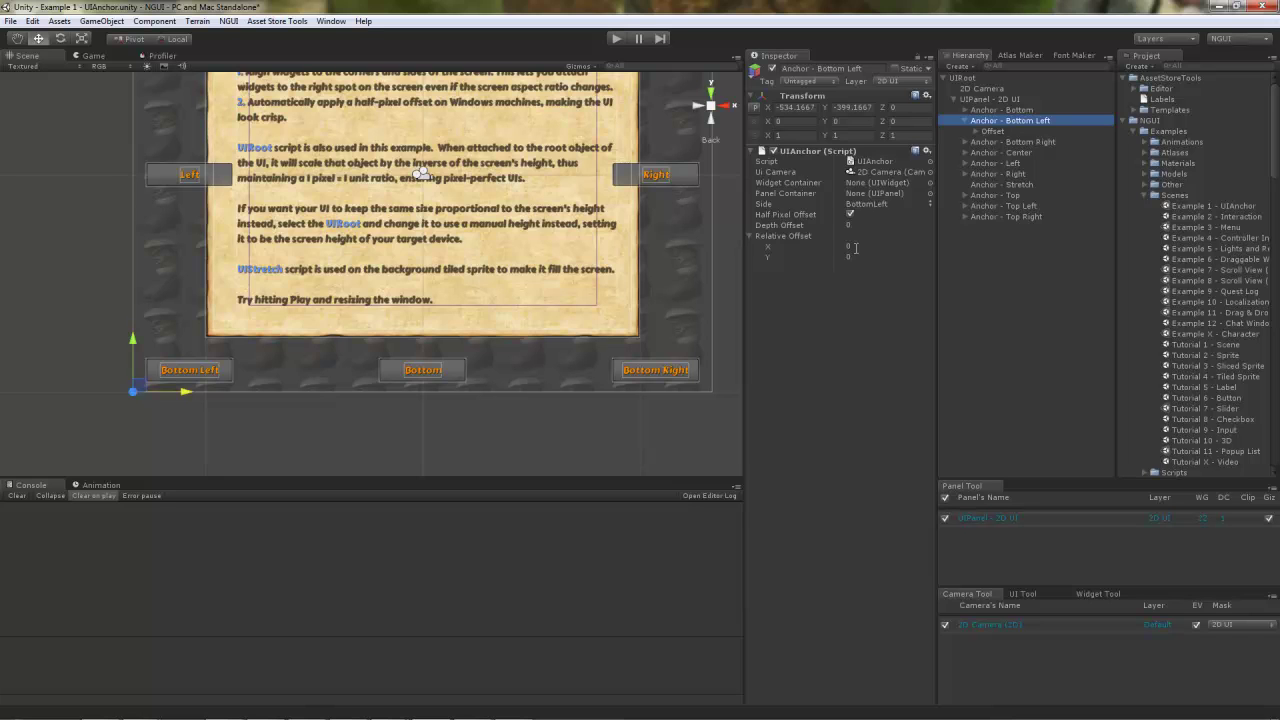
click(856, 247)
text(0.1)
key(Return)
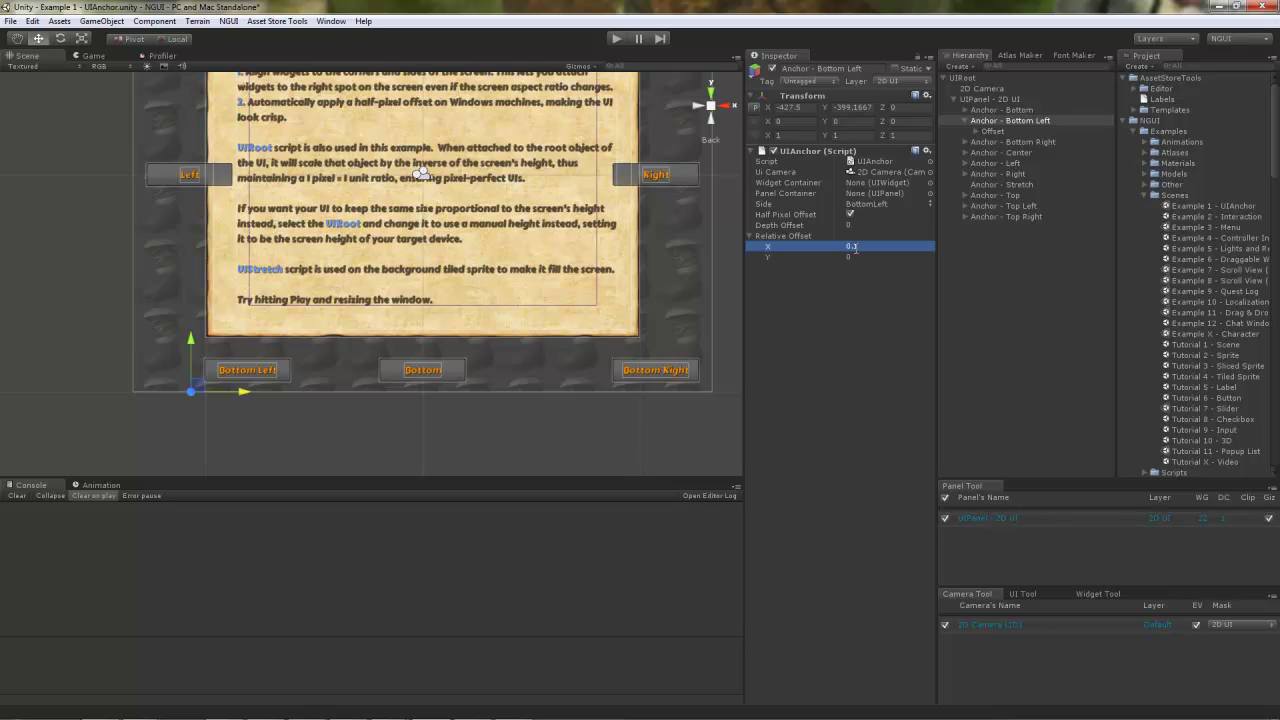